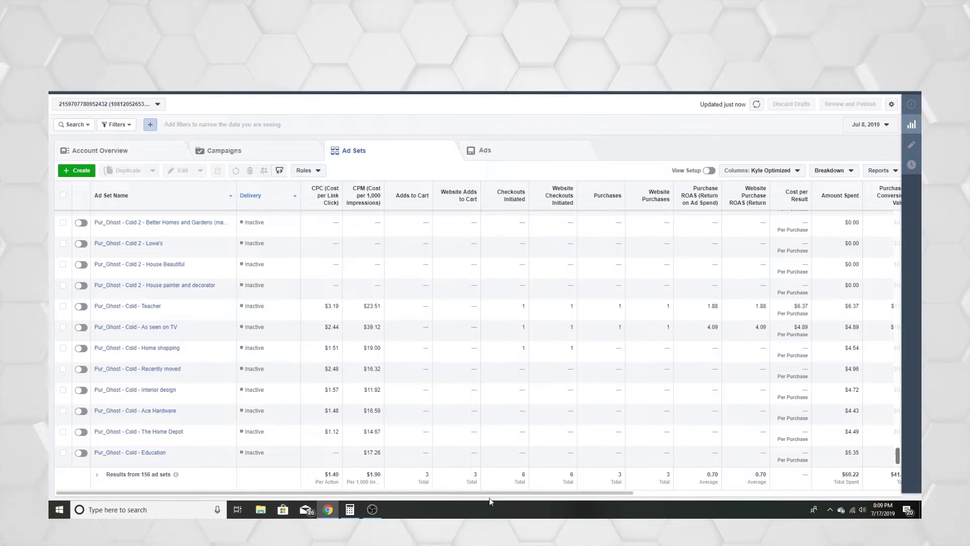
- Examine the July 8, 2019 ad set metrics, from cost per click and purchases through amount spent and conversion value
left_click_drag(490, 493, 602, 492)
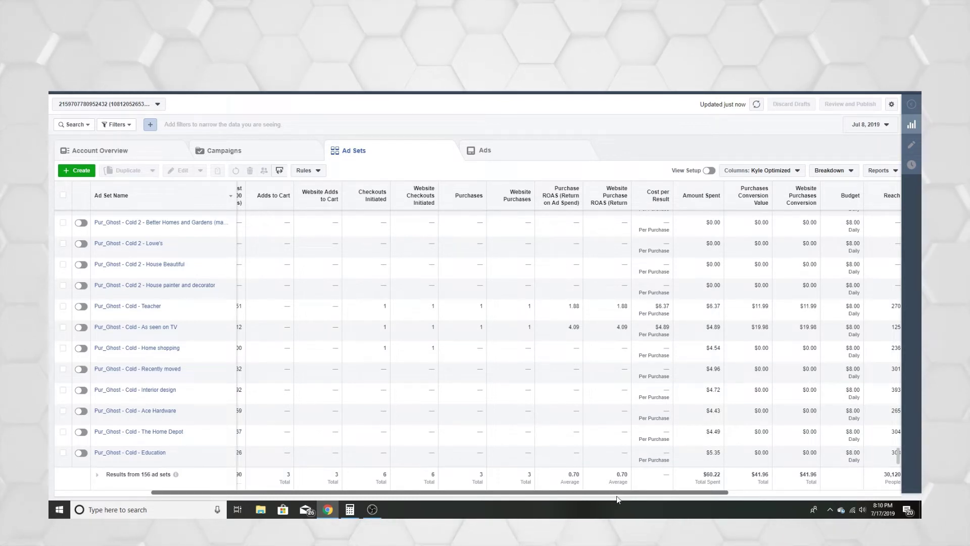
scroll(529, 498, "left", 1)
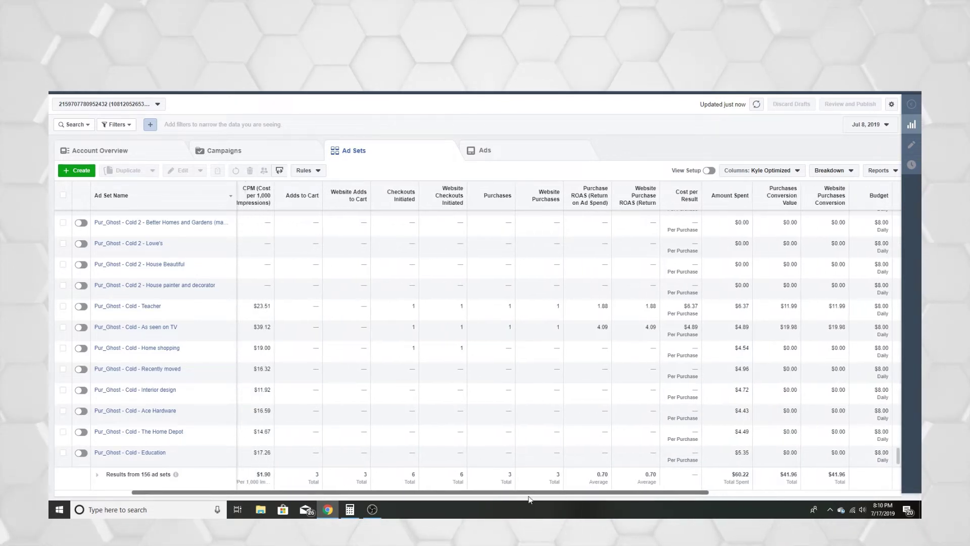
left_click_drag(529, 498, 457, 502)
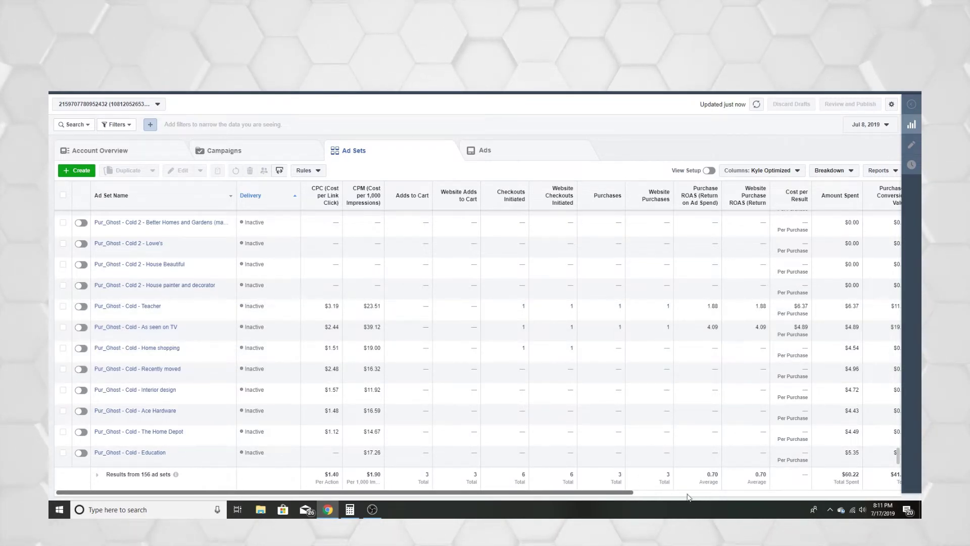
scroll(690, 496, "right", 6)
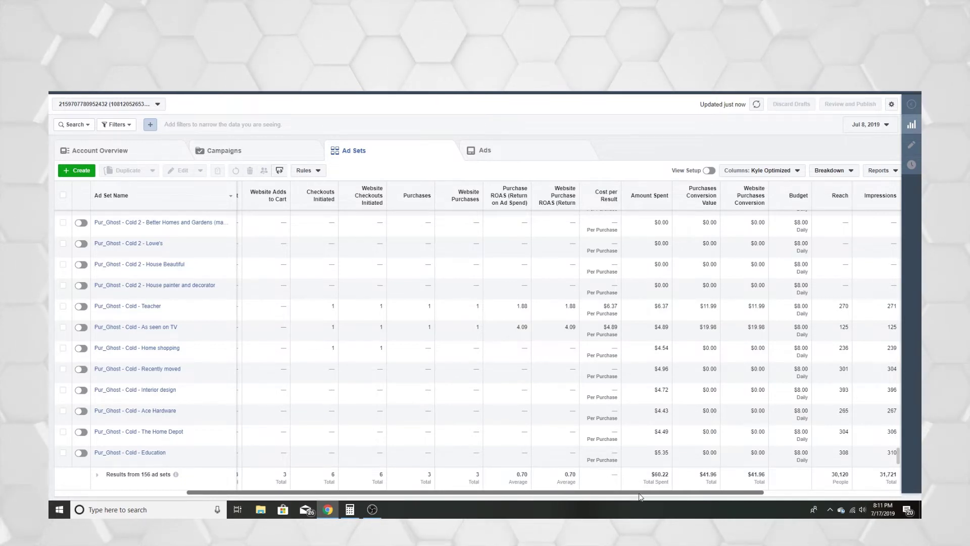
left_click_drag(636, 495, 465, 504)
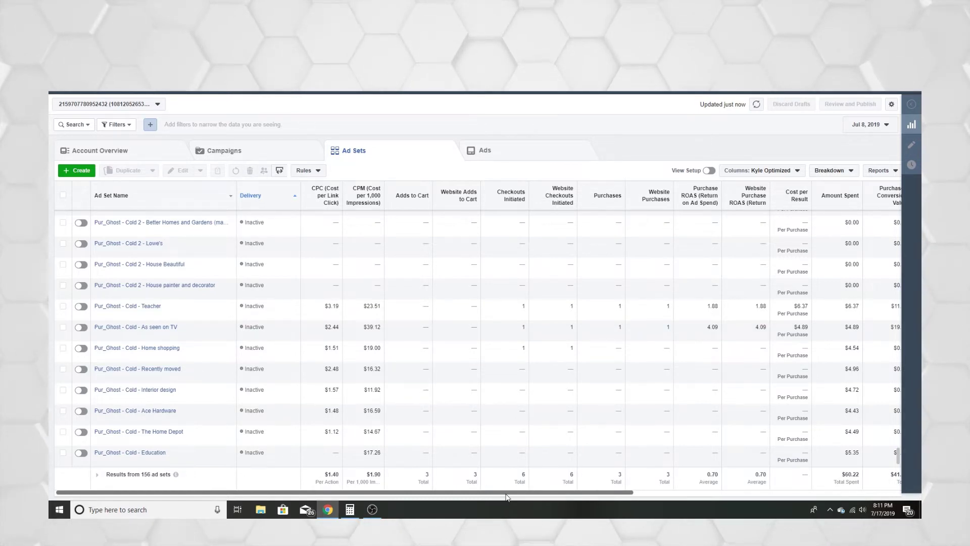
scroll(507, 497, "right", 5)
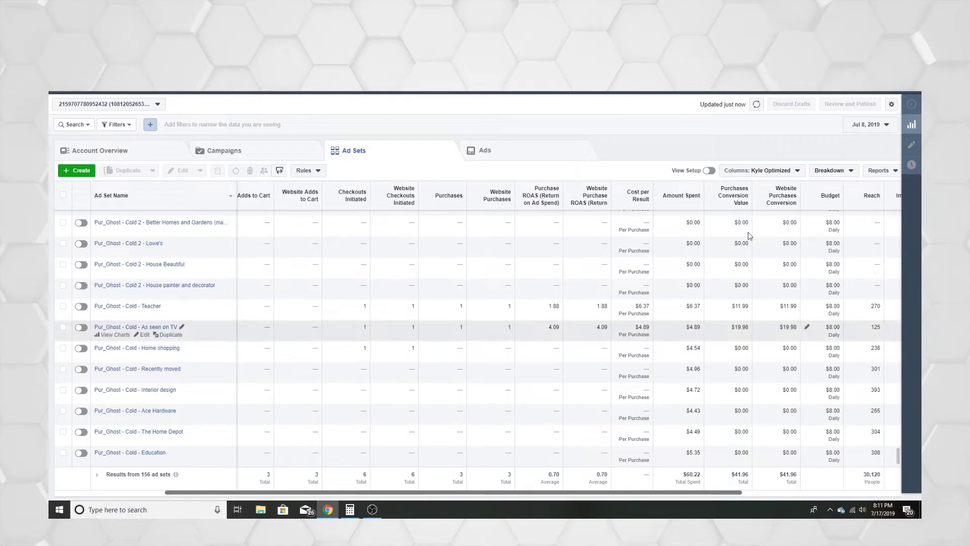
- Show the ad set results for July 9, 2019 and examine the average purchase ROAS in the summary row
left_click(869, 125)
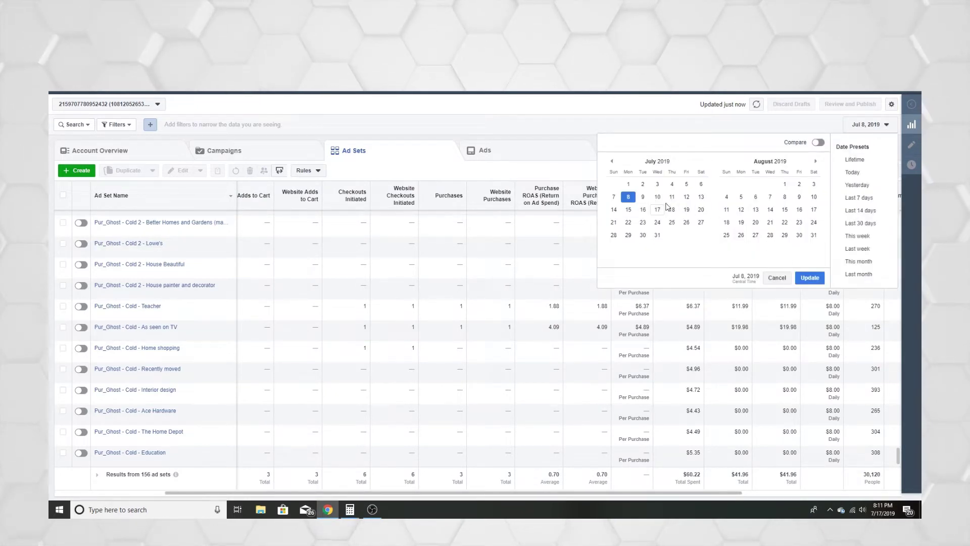
left_click(643, 197)
left_click(809, 278)
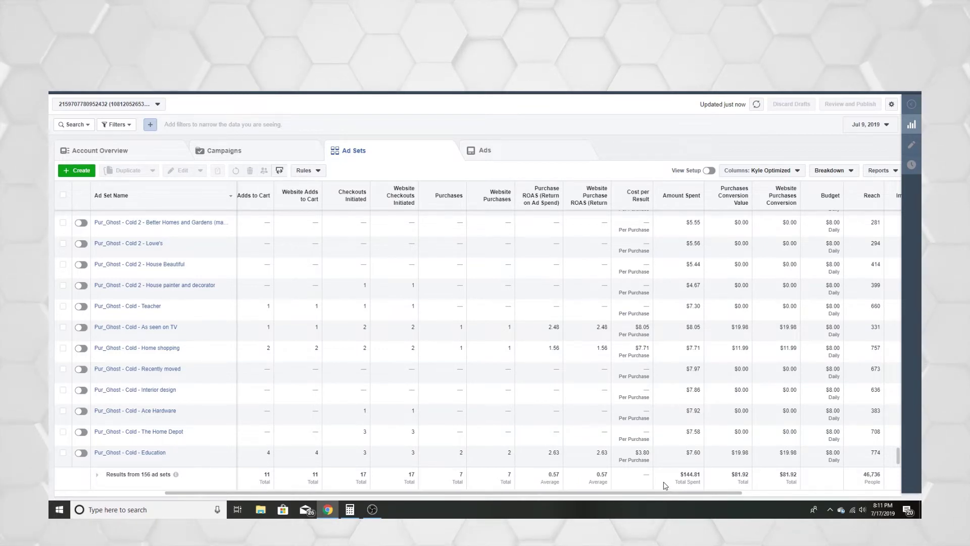
left_click_drag(659, 495, 551, 495)
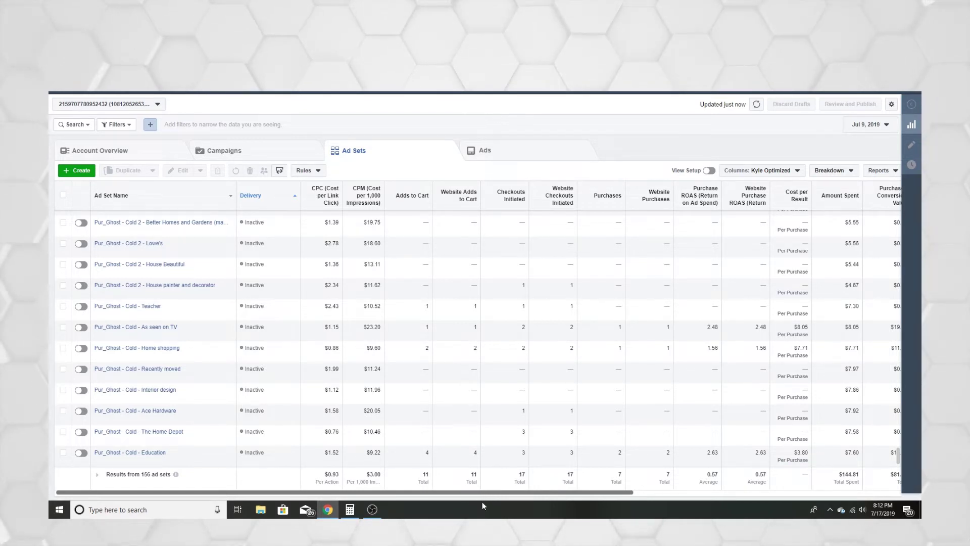
left_click_drag(705, 472, 726, 483)
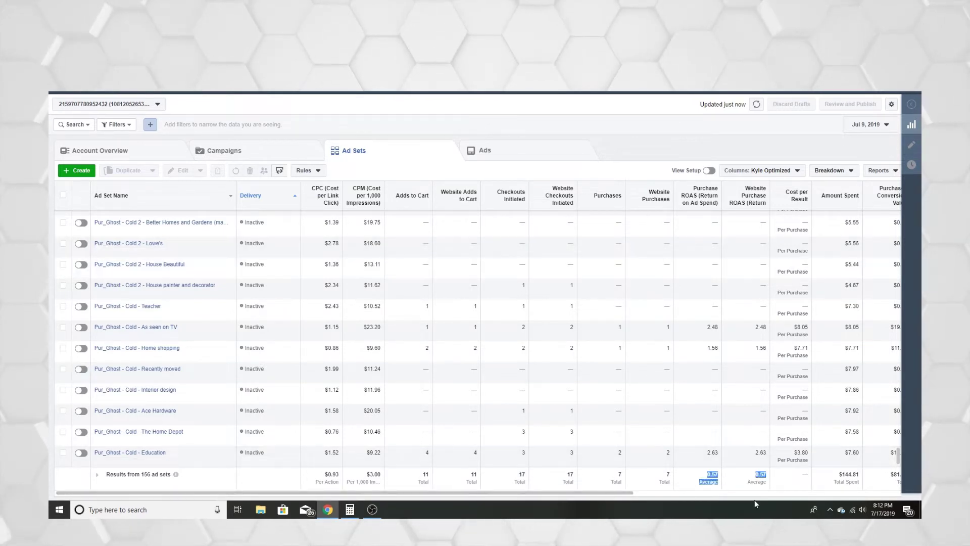
left_click(801, 492)
left_click_drag(514, 492, 247, 492)
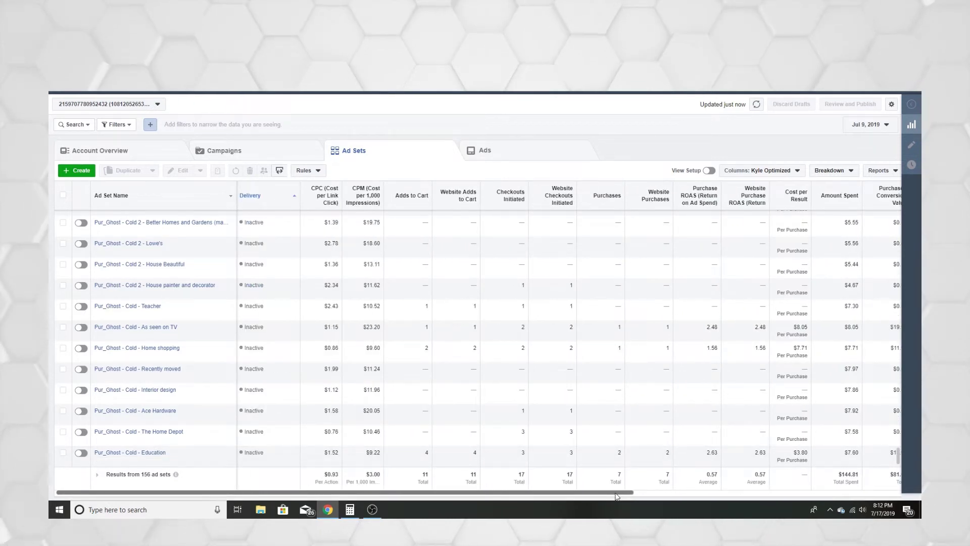
- Show the ad set results for July 10, 2019 and compare the total amount spent with the purchase conversion value
left_click(873, 128)
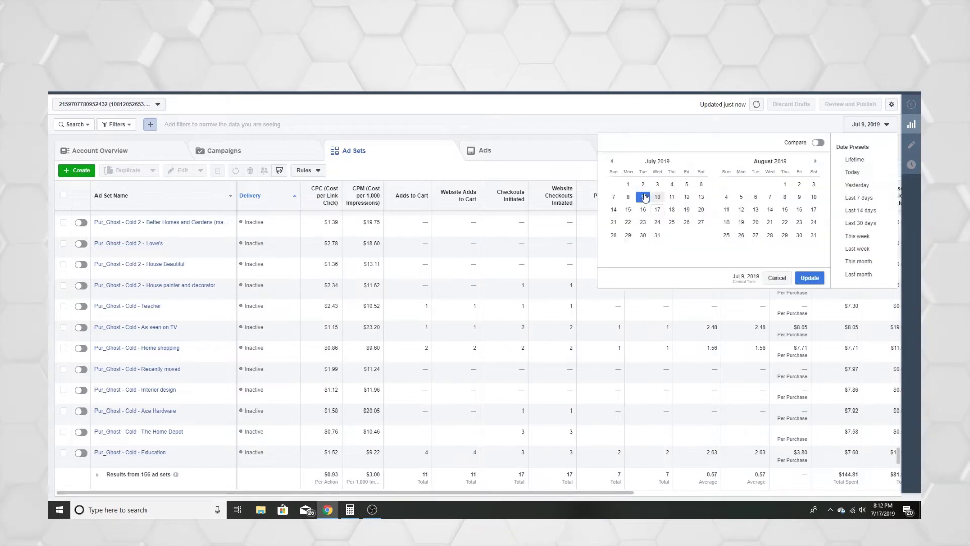
left_click(657, 197)
left_click(810, 278)
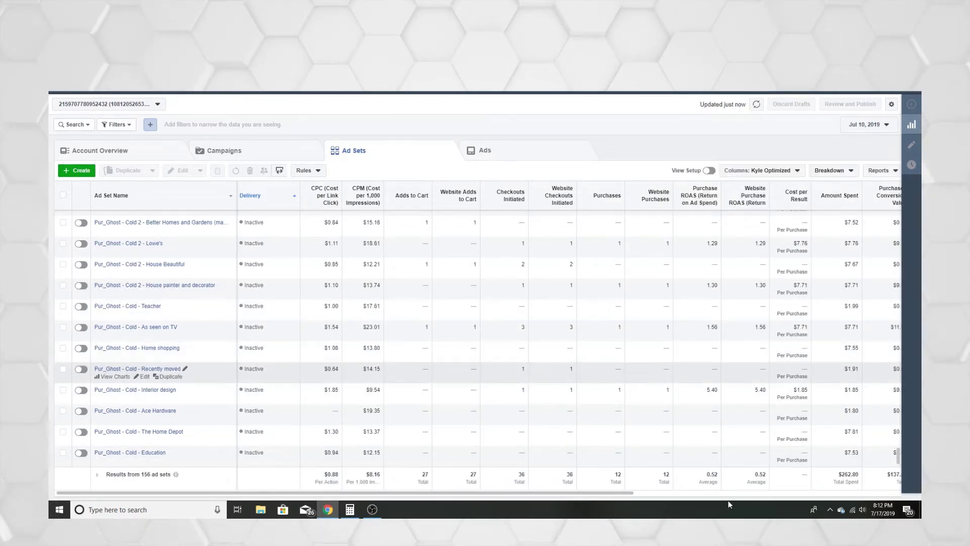
mouse_move(549, 493)
left_mouse_down()
mouse_move(581, 501)
mouse_move(532, 501)
left_mouse_up()
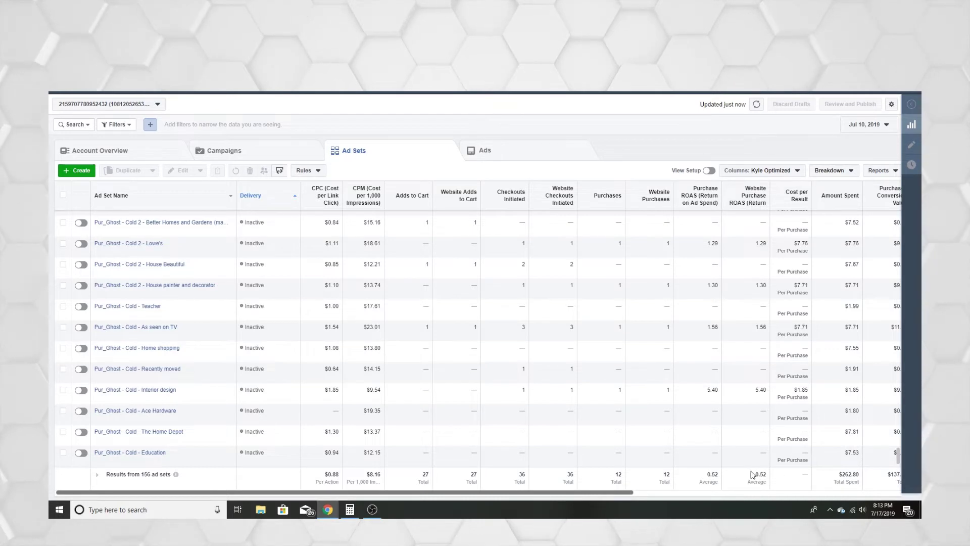
triple_click(634, 493)
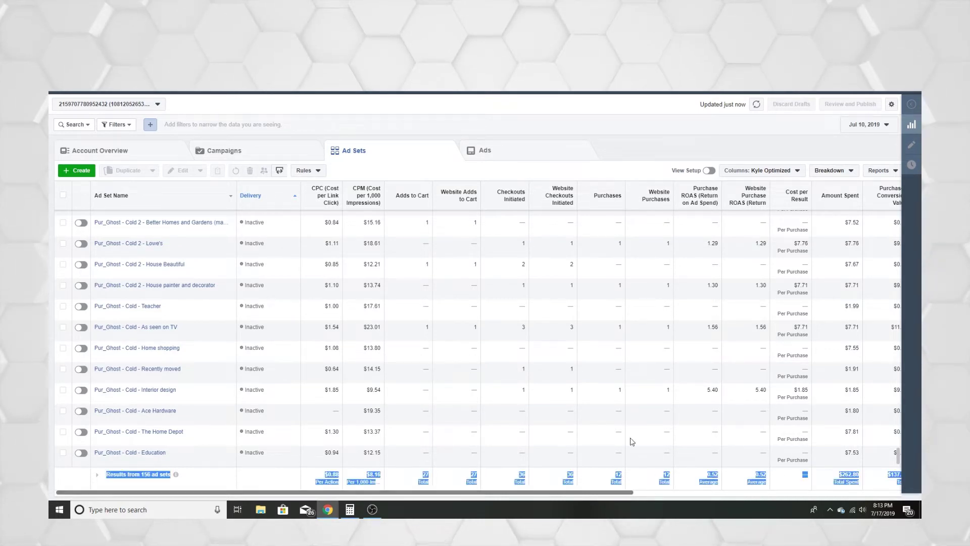
left_click(629, 413)
left_click_drag(625, 498, 702, 503)
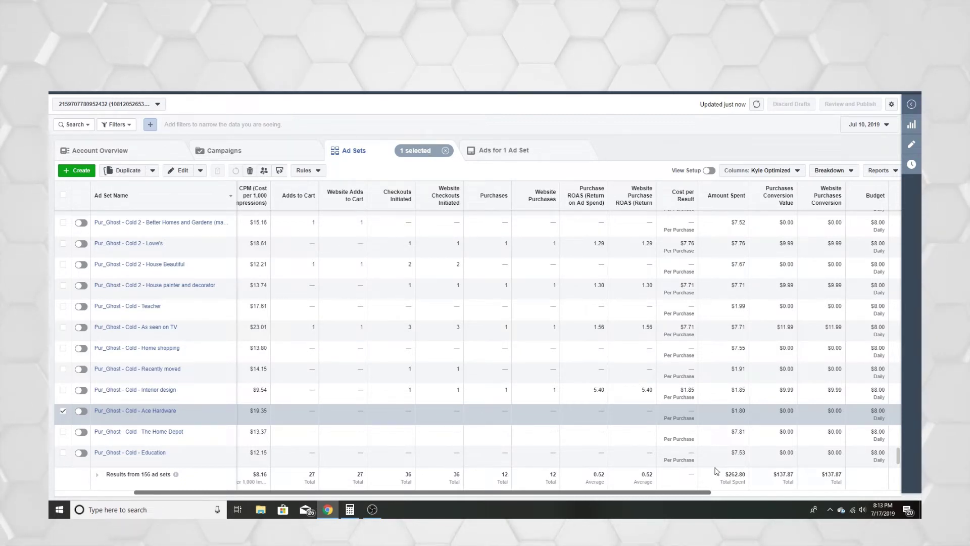
- Show the ad set results for July 11, 2019 and examine the cost, checkout and purchase columns
left_click(879, 132)
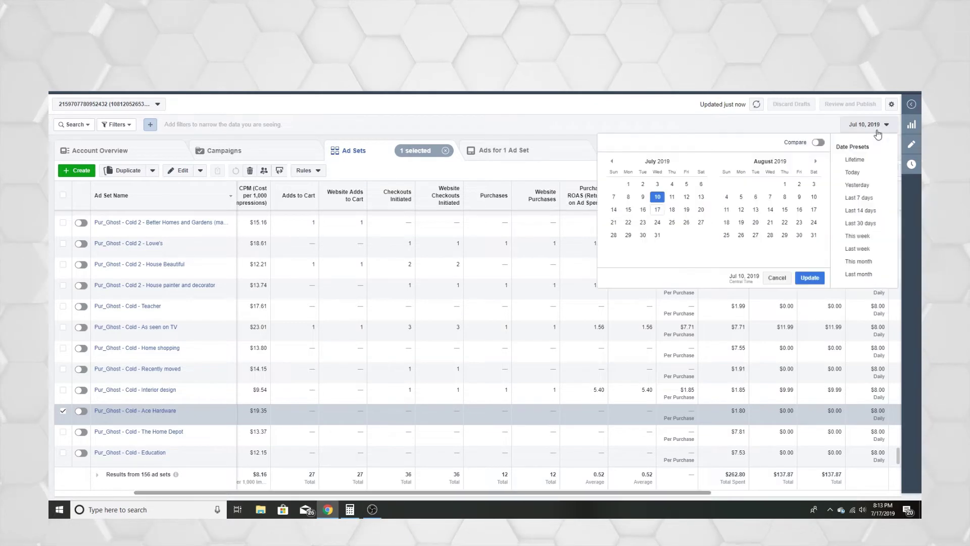
left_click(671, 200)
left_click(810, 278)
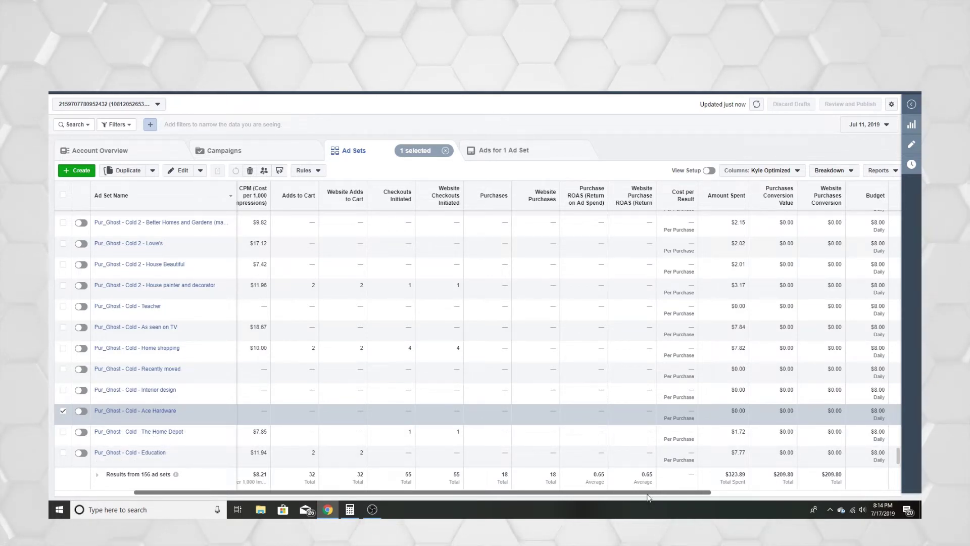
left_click_drag(650, 493, 503, 501)
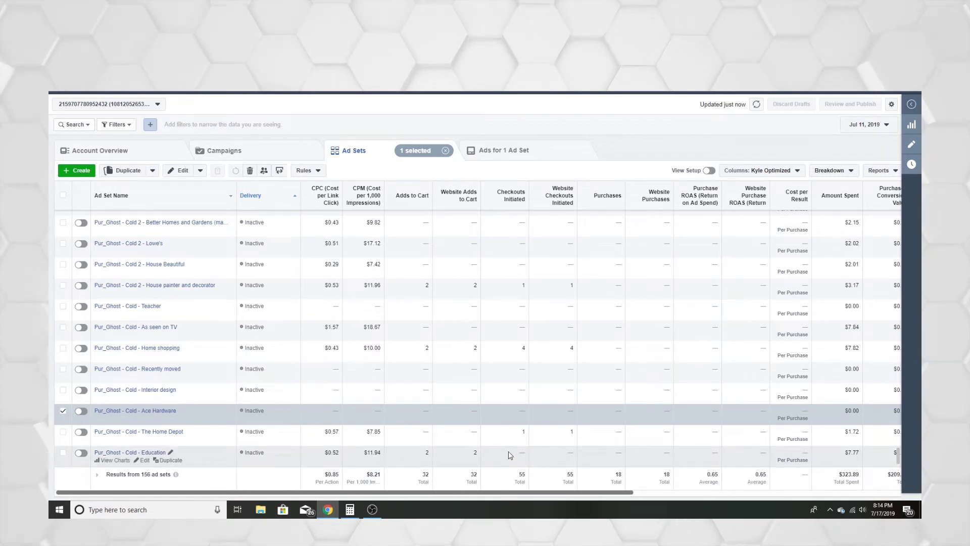
mouse_move(531, 417)
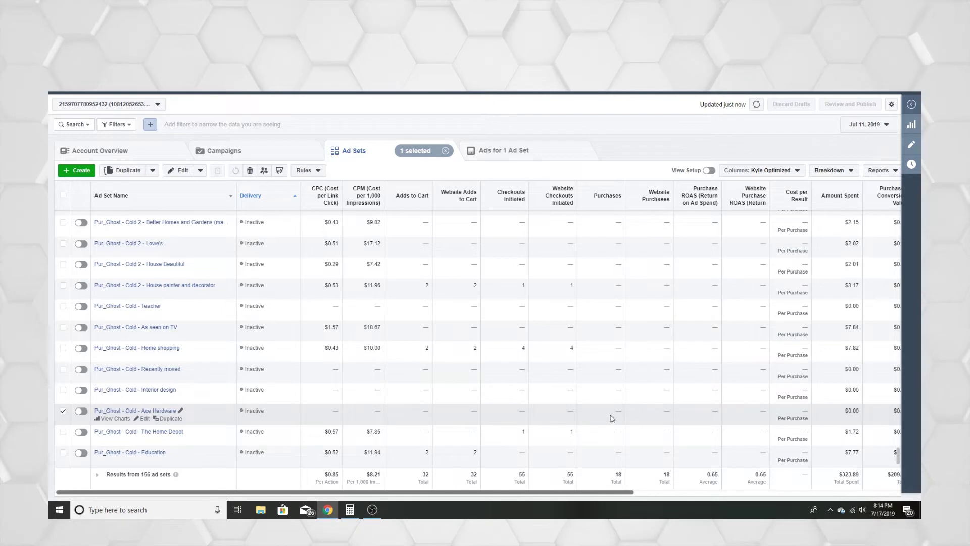
- Show the ad set results for July 12, 2019 and examine the total website purchases, spend and conversion value
left_click(866, 124)
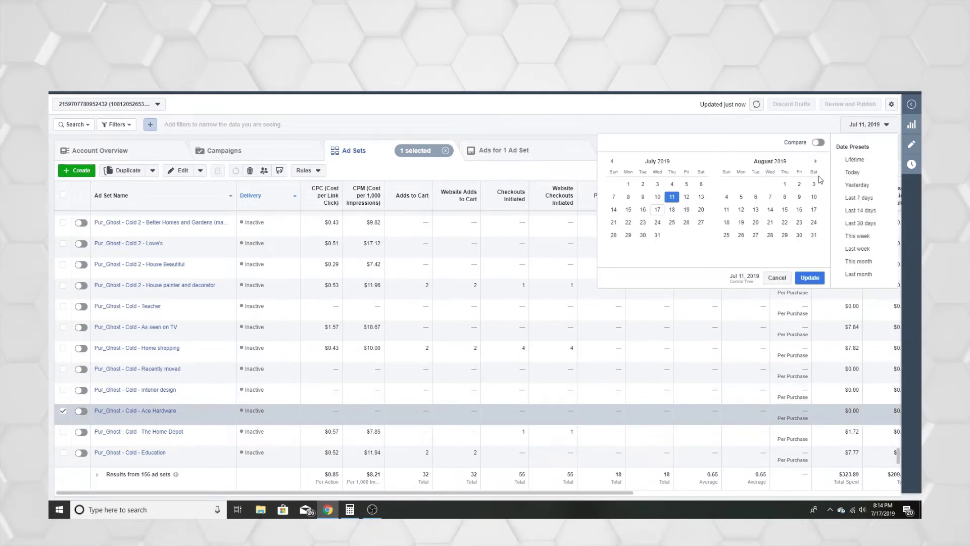
left_click(687, 197)
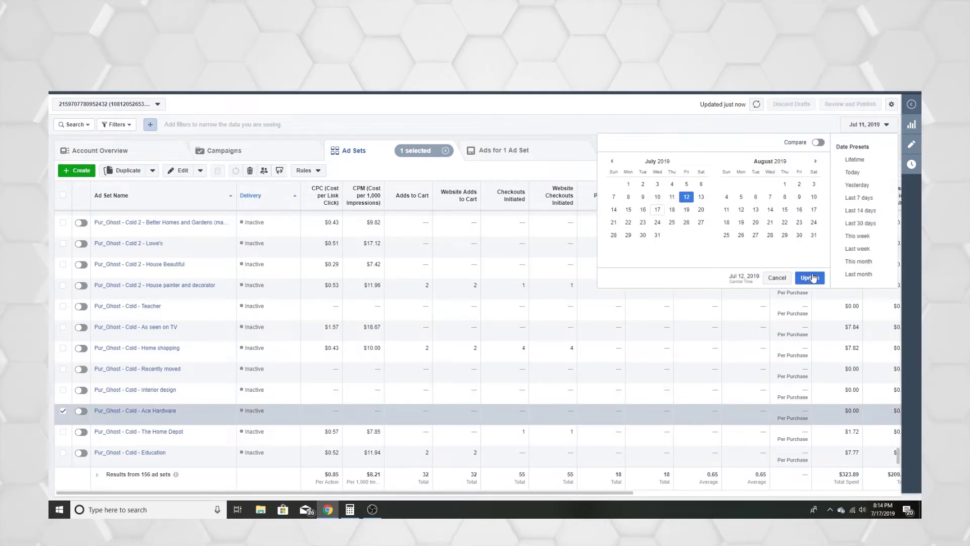
left_click(810, 278)
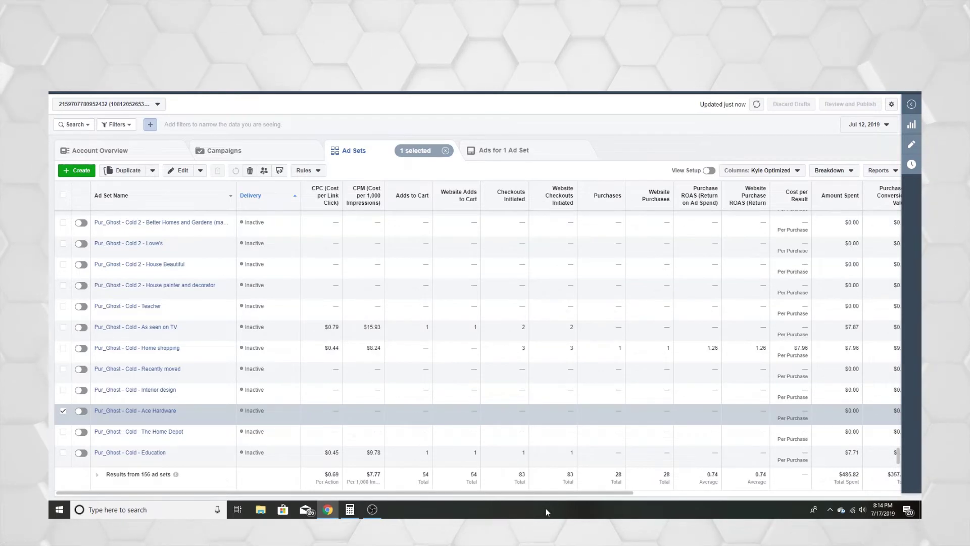
left_click_drag(566, 493, 633, 494)
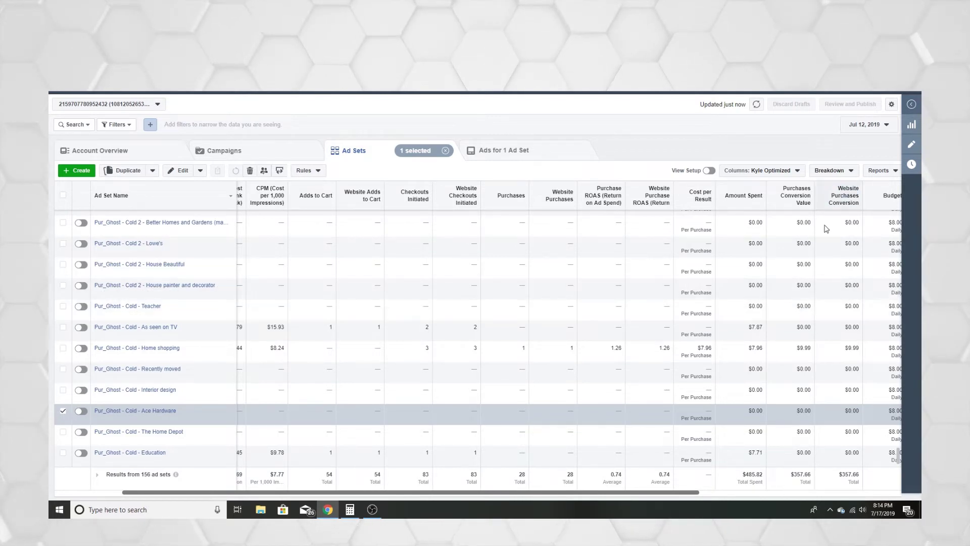
double_click(568, 475)
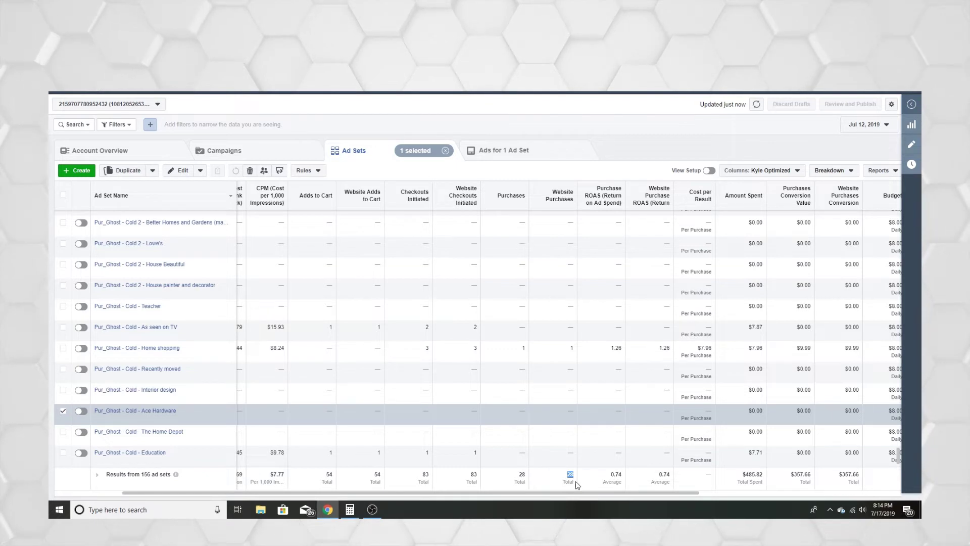
left_click(601, 463)
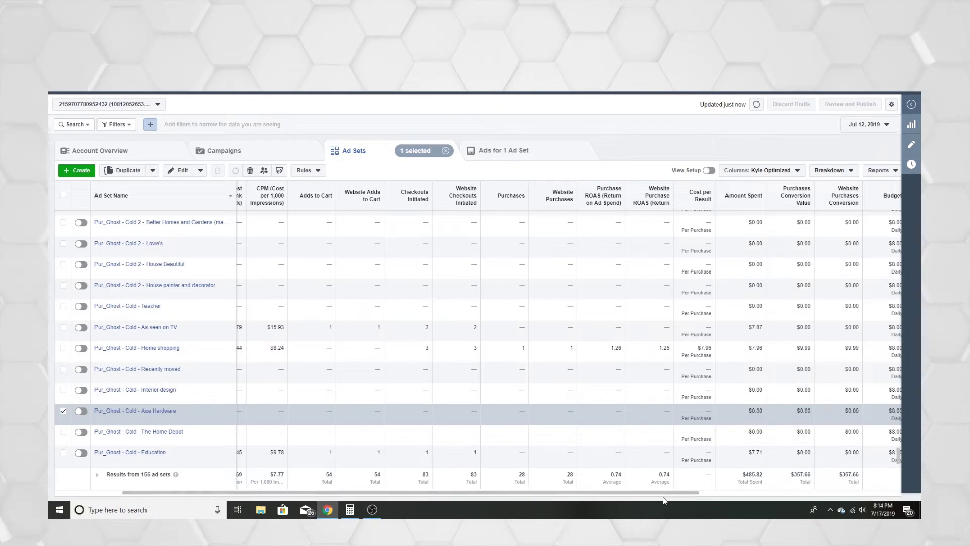
left_click_drag(663, 499, 581, 496)
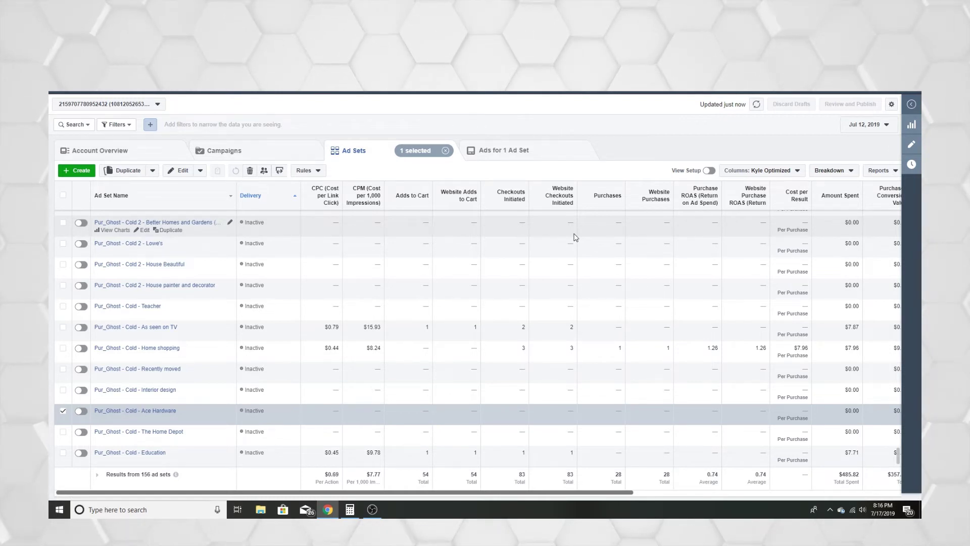
- Deselect the Ace Hardware ad set, then show the July 13, 2019 results and examine the spend and conversion value totals
left_click(62, 410)
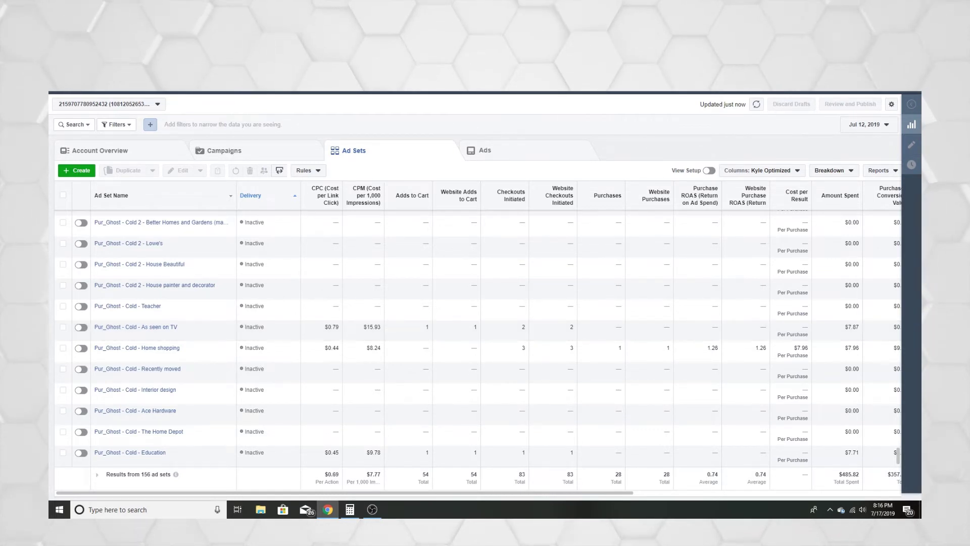
left_click(866, 125)
left_click(701, 197)
left_click(810, 278)
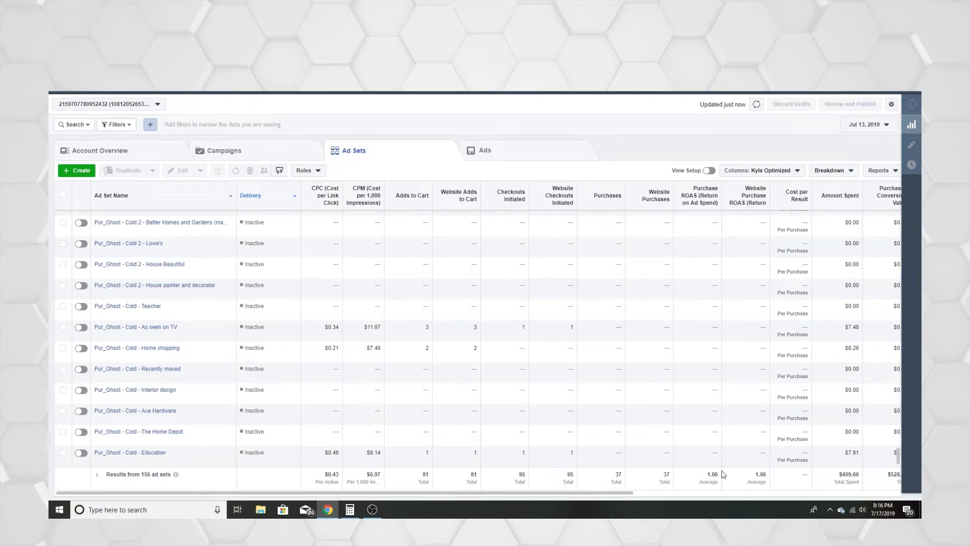
left_click(876, 133)
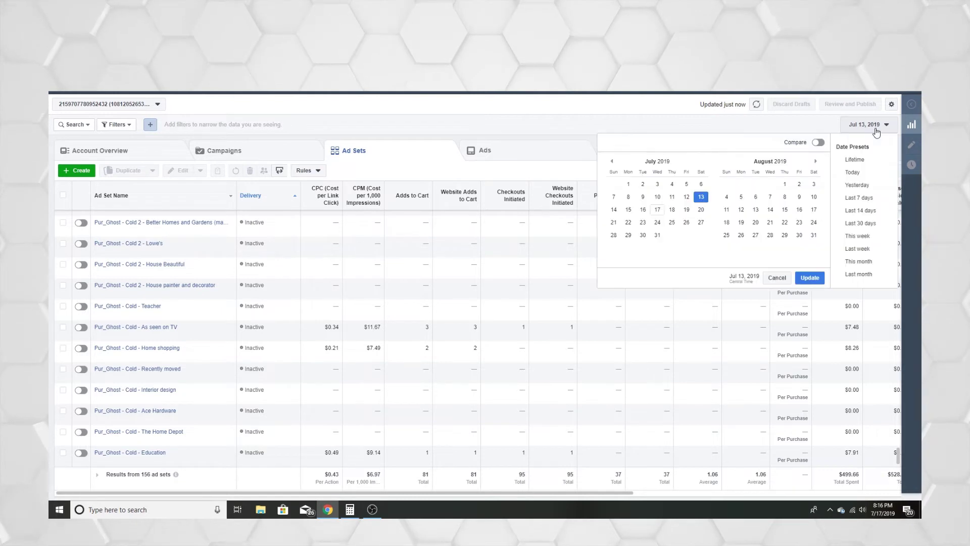
left_click(876, 130)
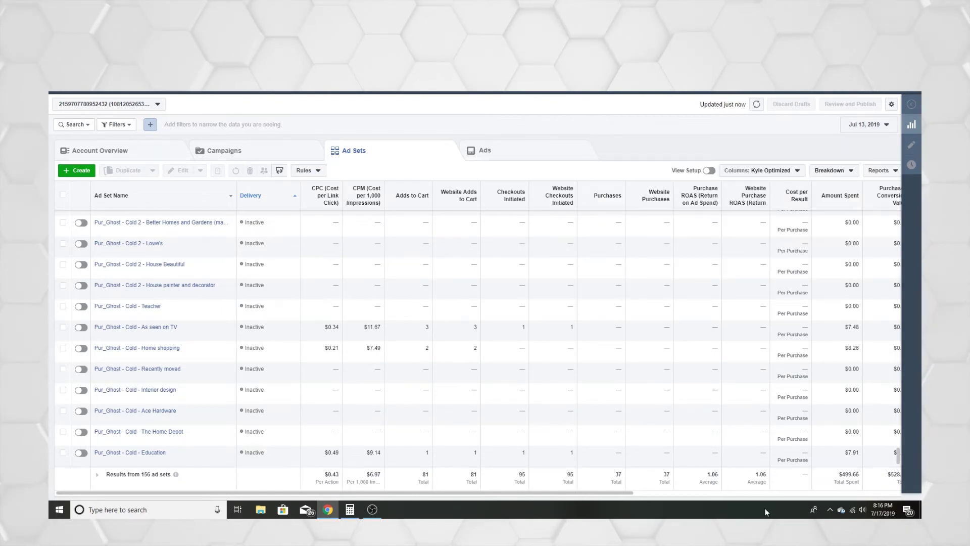
left_click_drag(626, 494, 668, 494)
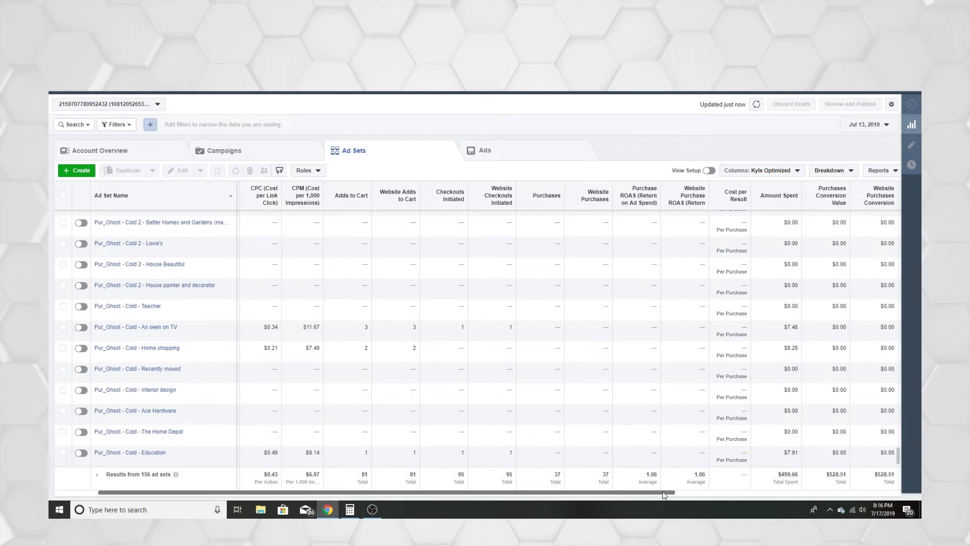
scroll(784, 473, "right", 2)
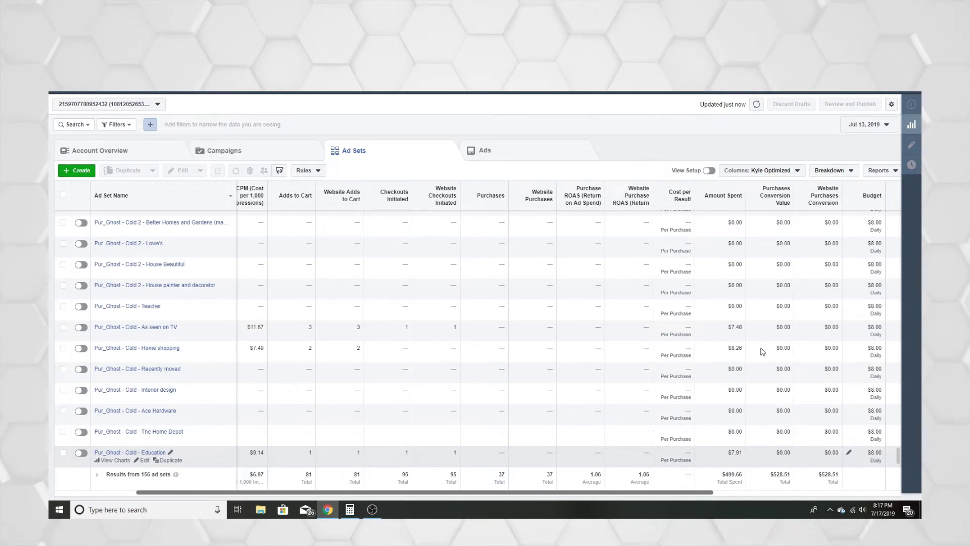
- Show the ad set results for July 14, 2019
left_click(877, 128)
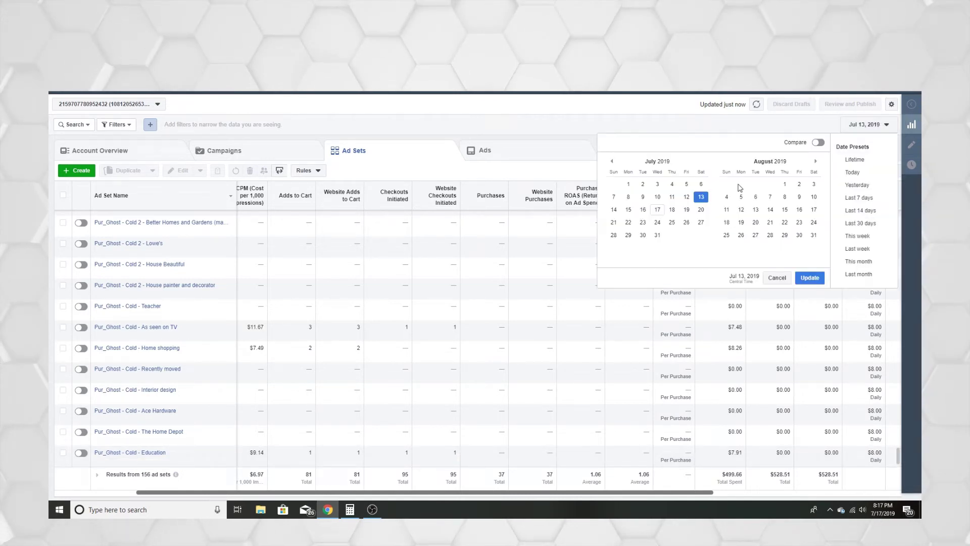
left_click(614, 209)
left_click(809, 278)
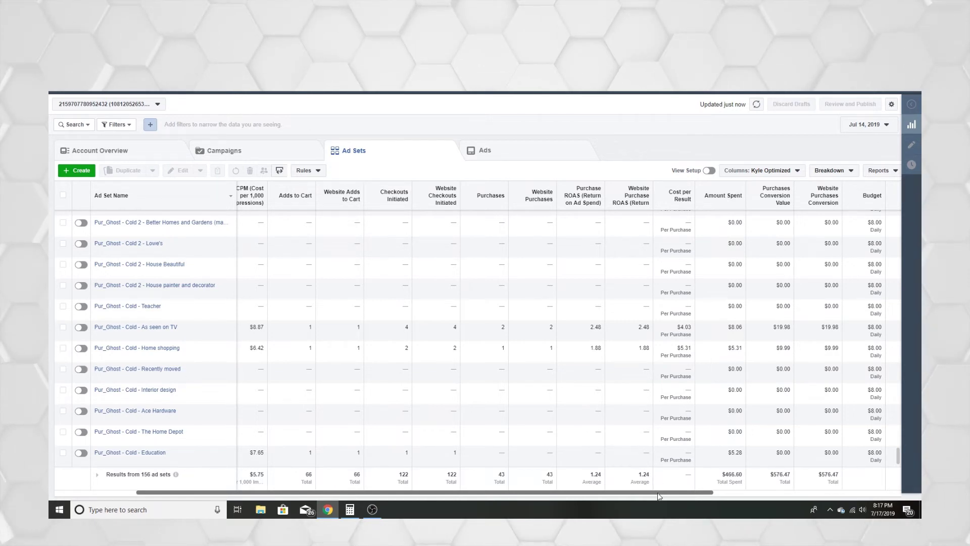
- Show the ad set results for July 15, 2019 and examine the purchases, ROAS and conversion value totals
left_click(865, 125)
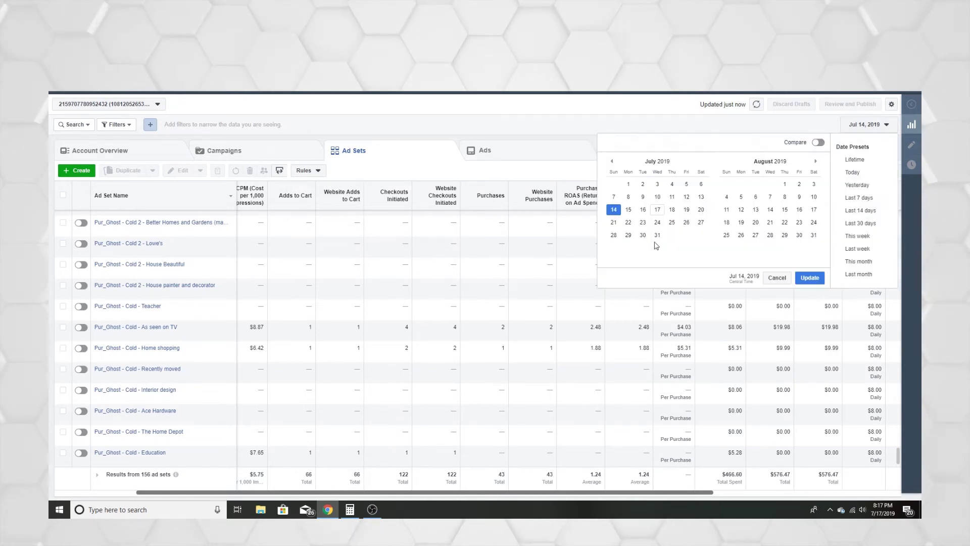
left_click(628, 209)
left_click(810, 277)
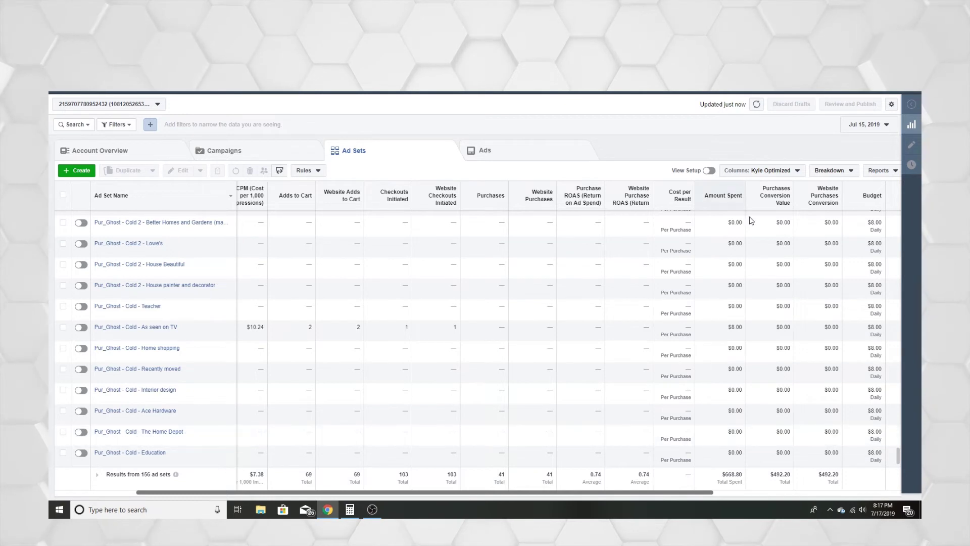
- Show yesterday's ad set results, for July 16, 2019, and examine the spend and conversion value totals
left_click(880, 127)
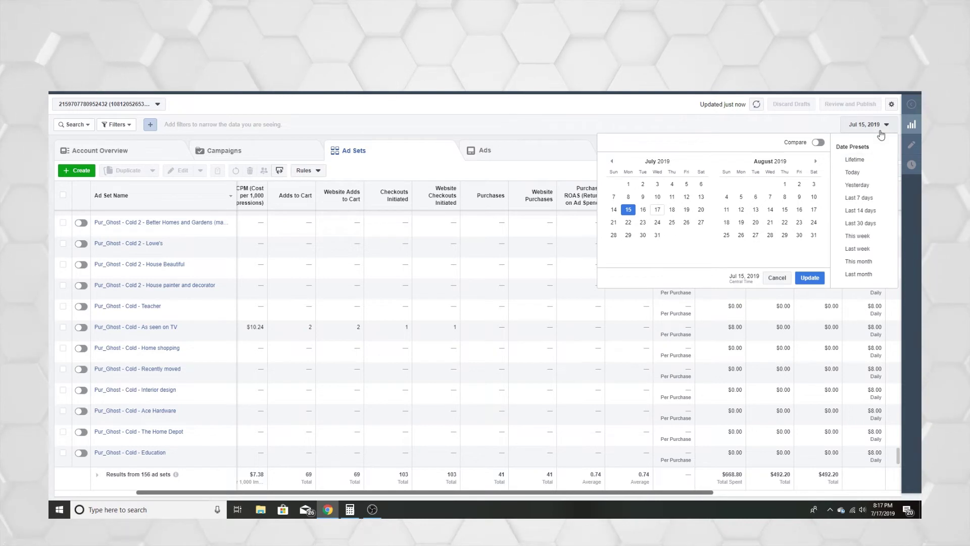
left_click(858, 185)
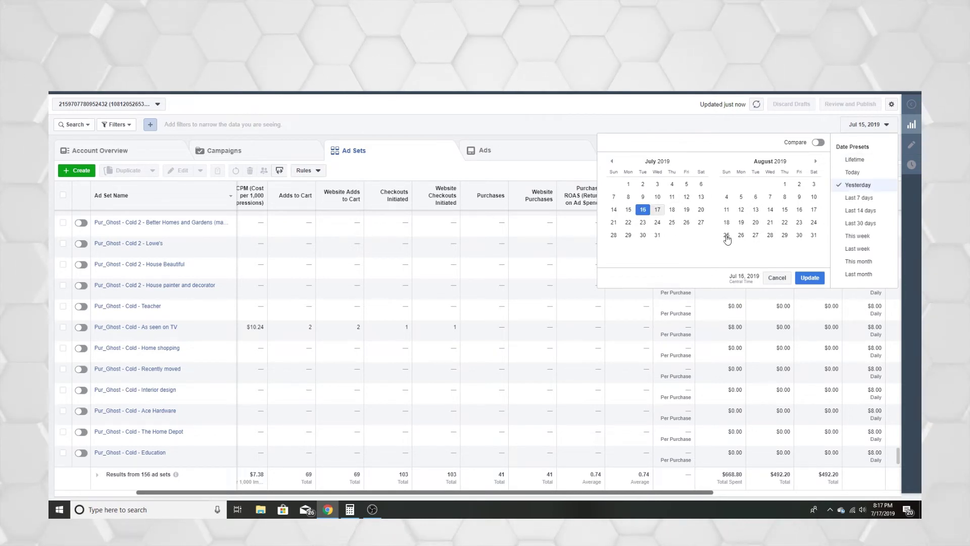
left_click(820, 276)
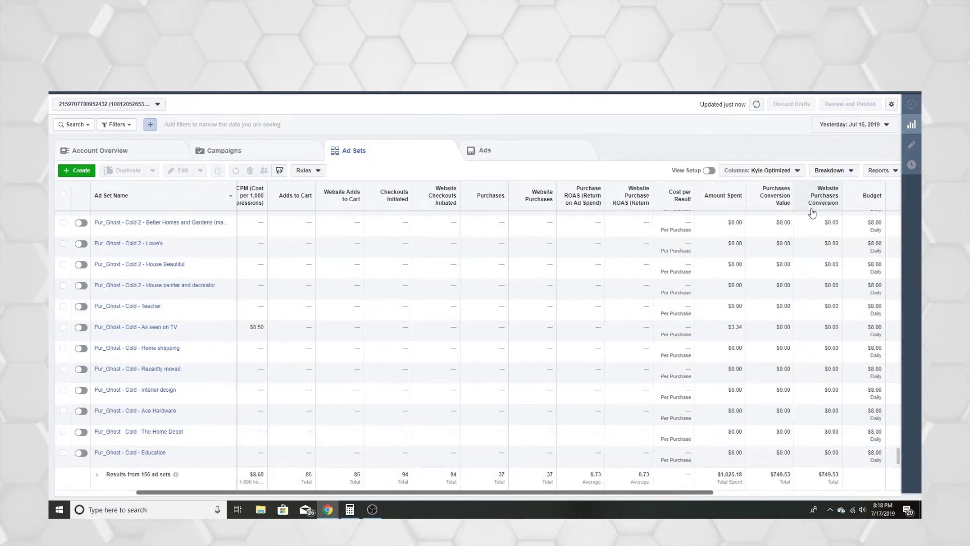
- Show the ad set results for July 17, 2019 and examine the total purchases conversion value
left_click(854, 124)
left_click(658, 211)
left_click(810, 278)
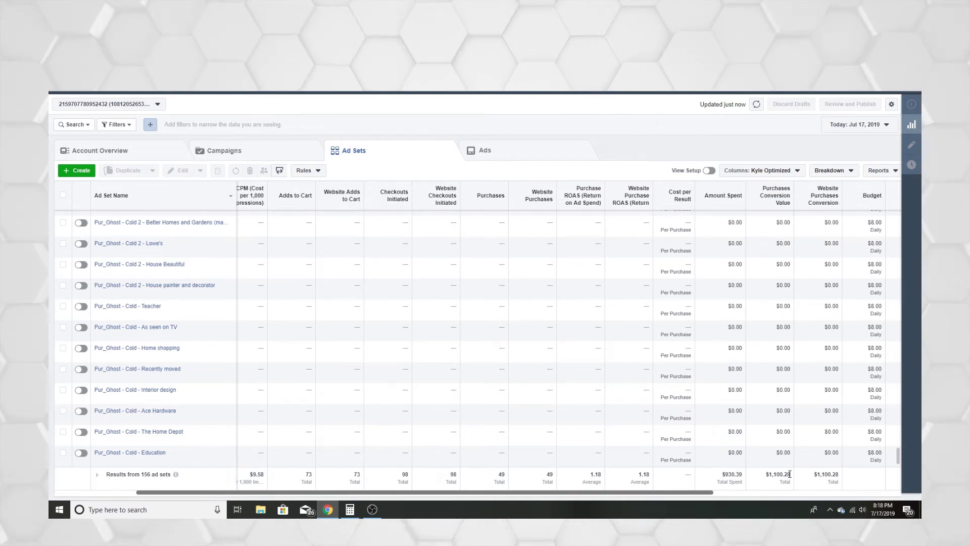
left_click_drag(790, 474, 758, 478)
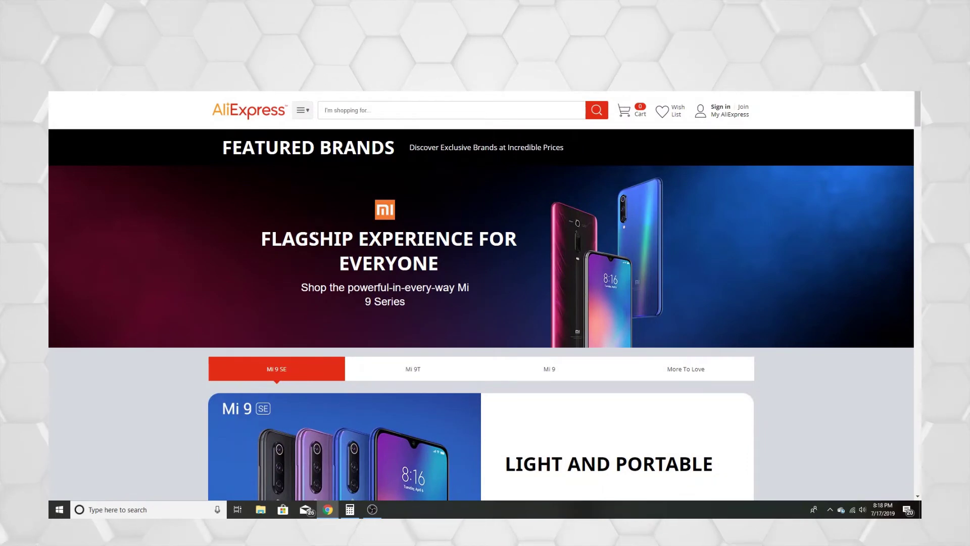
- Open the transparent double-sided tape listing on AliExpress and examine its product images, order count, customer reviews and buyer questions
left_click(510, 217)
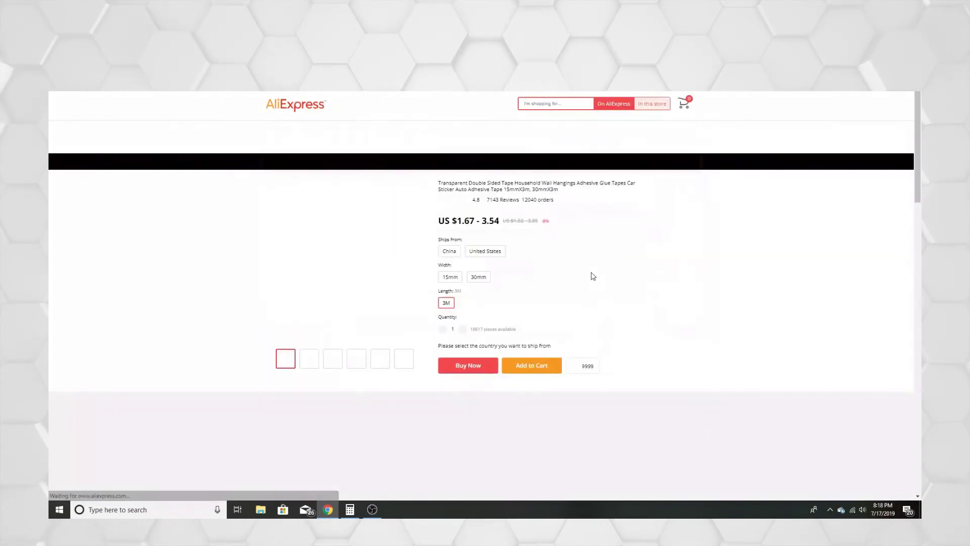
mouse_move(380, 387)
left_click_drag(919, 103, 920, 100)
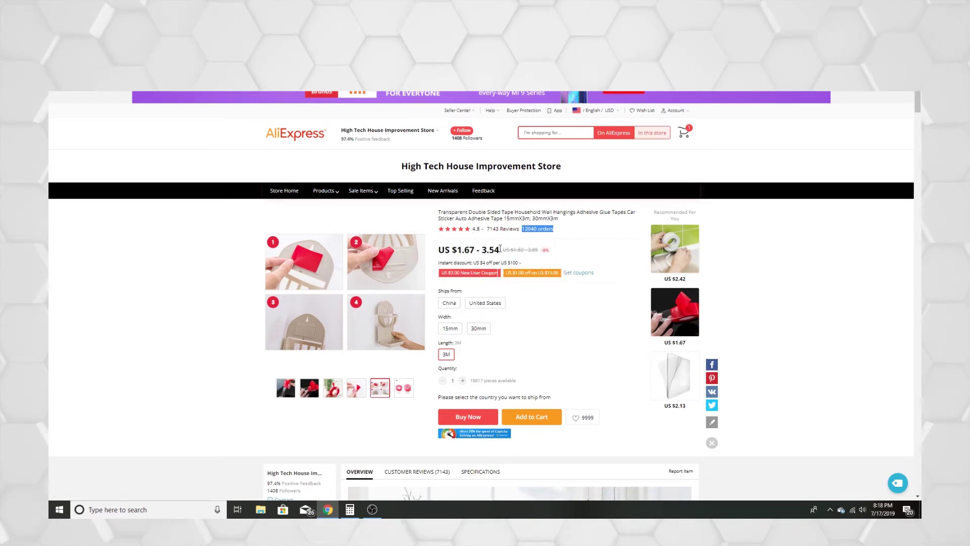
left_click(837, 371)
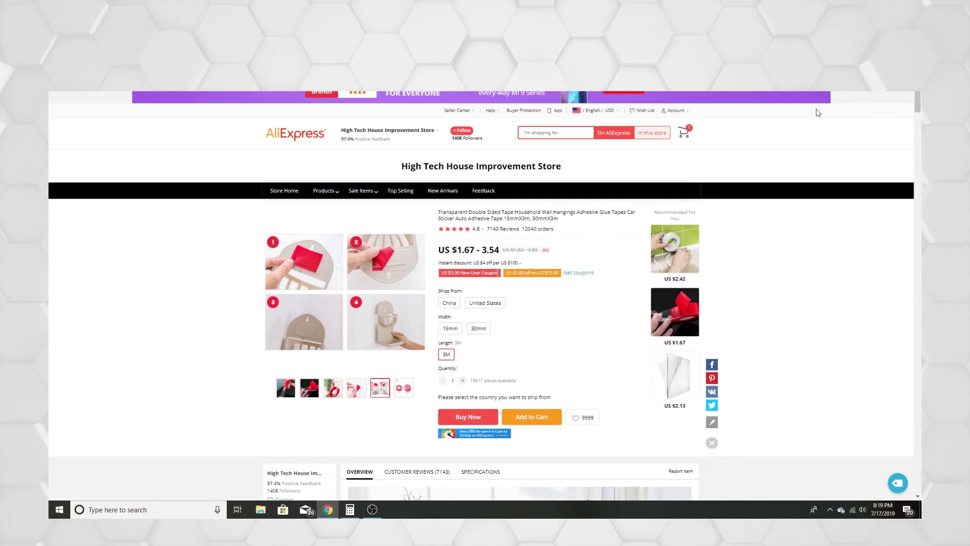
left_click_drag(917, 107, 896, 428)
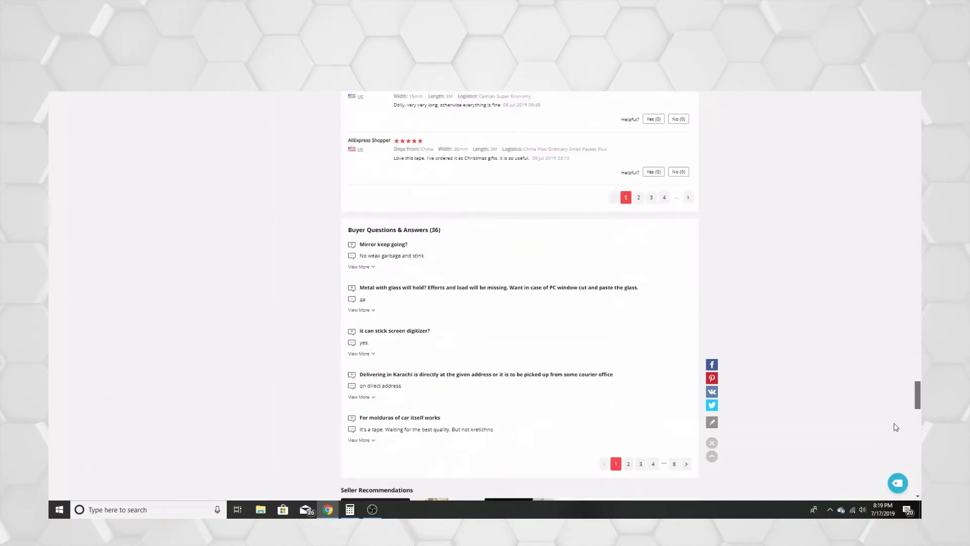
key("Home")
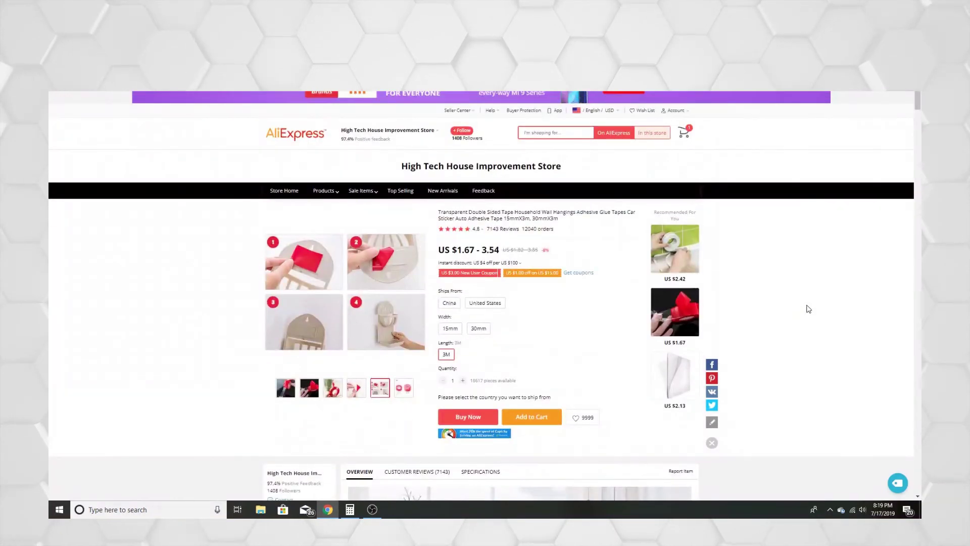
- Examine the supplier's price range for the double-sided tape
left_click(449, 303)
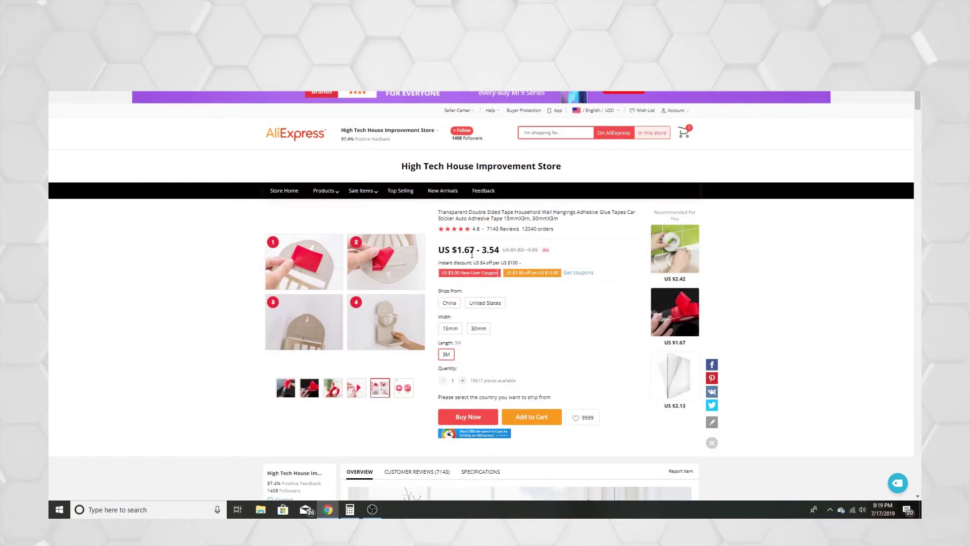
left_click_drag(458, 249, 497, 249)
left_click(506, 315)
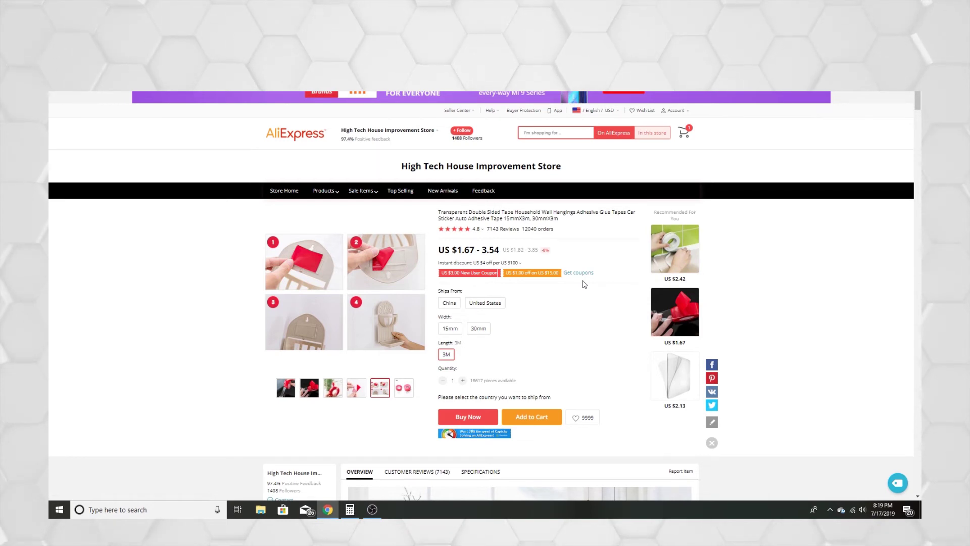
left_click_drag(499, 252, 452, 246)
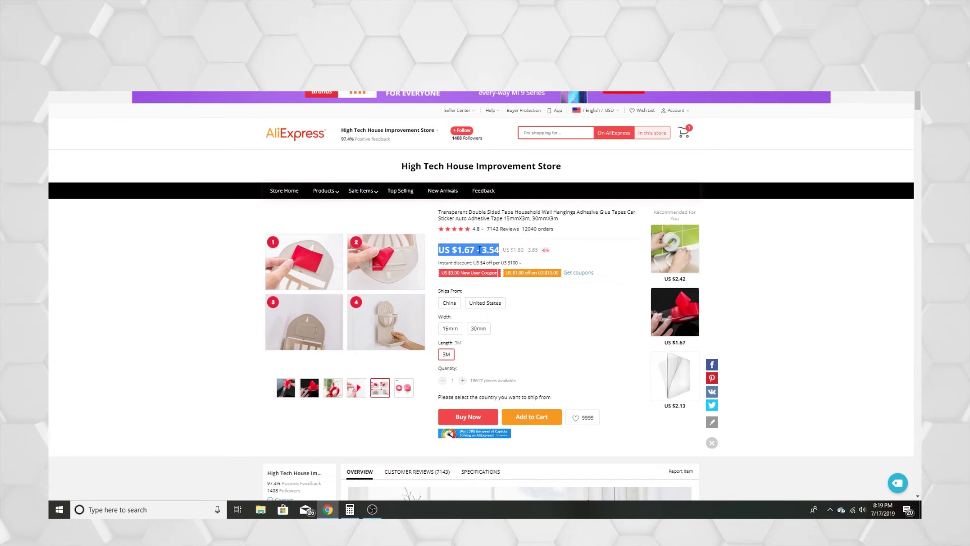
left_click(626, 309)
- Switch back to Ads Manager and examine the July 17 spend and purchases conversion value totals
mouse_move(359, 201)
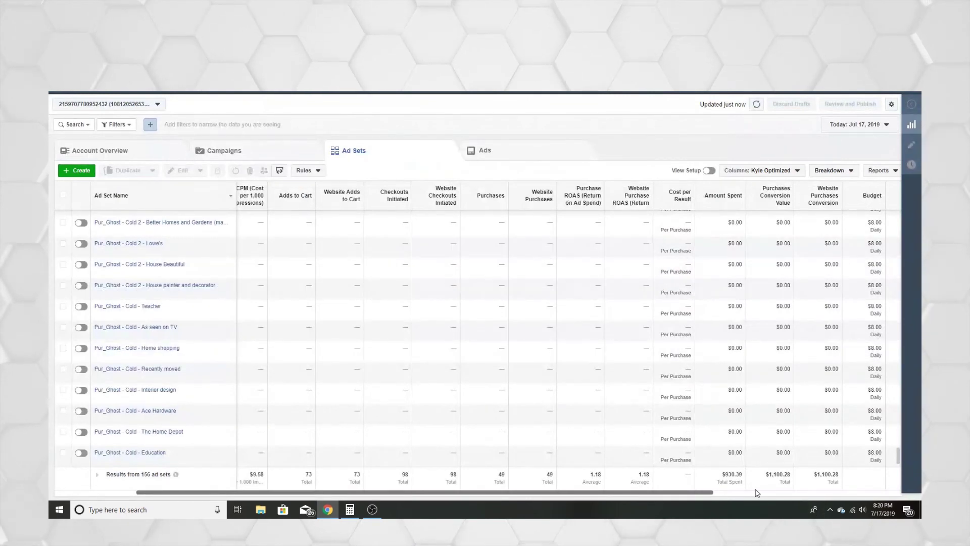
left_click_drag(700, 492, 706, 492)
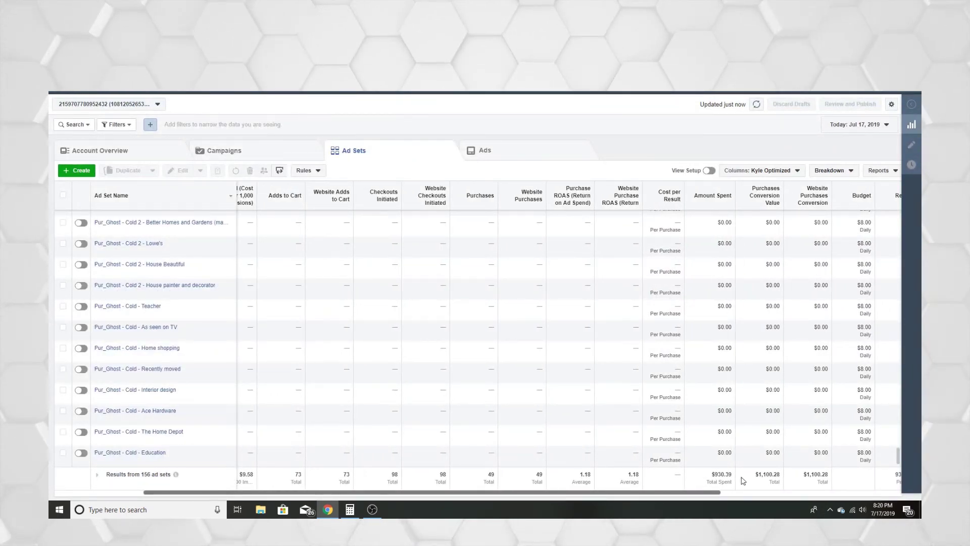
double_click(757, 475)
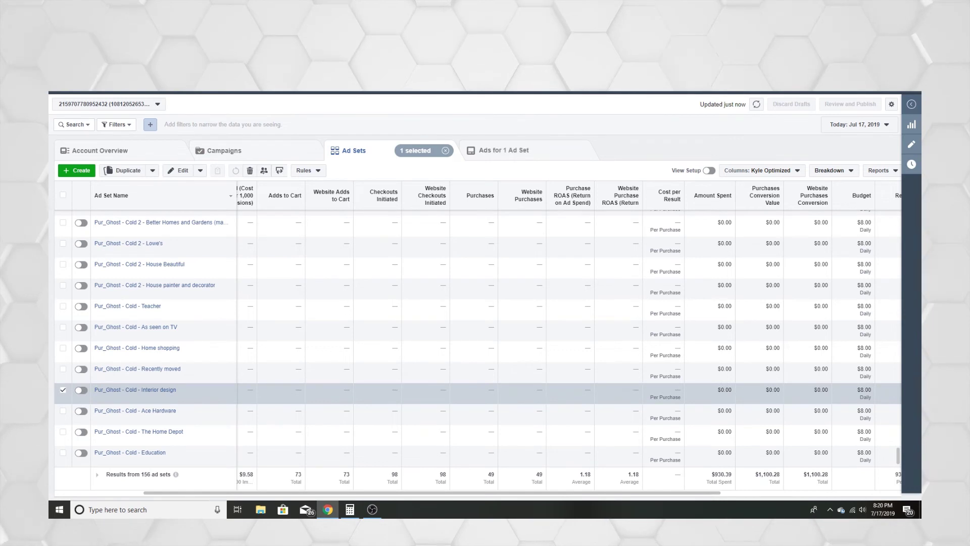
- Switch to the Shopify dashboard and examine today's total sales
key("ctrl+Tab")
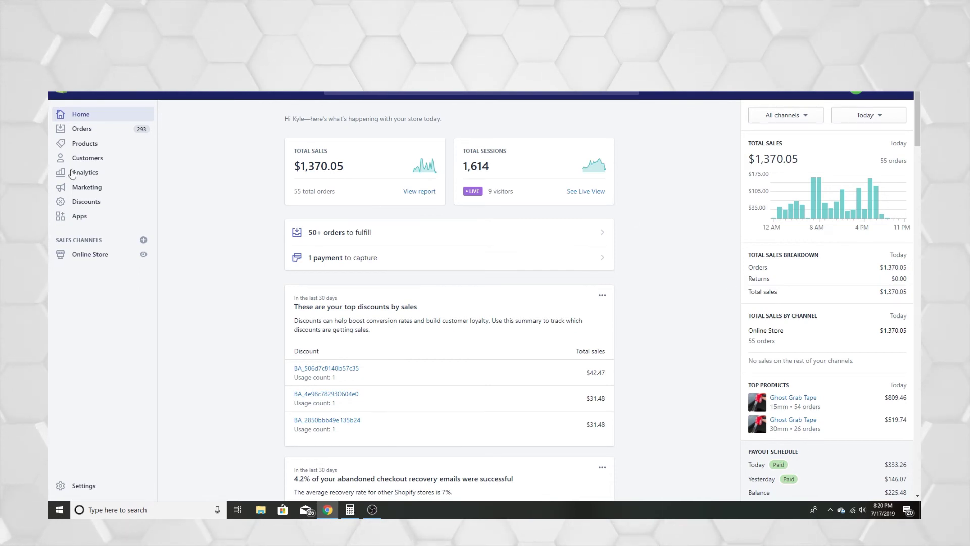
left_click_drag(345, 166, 296, 172)
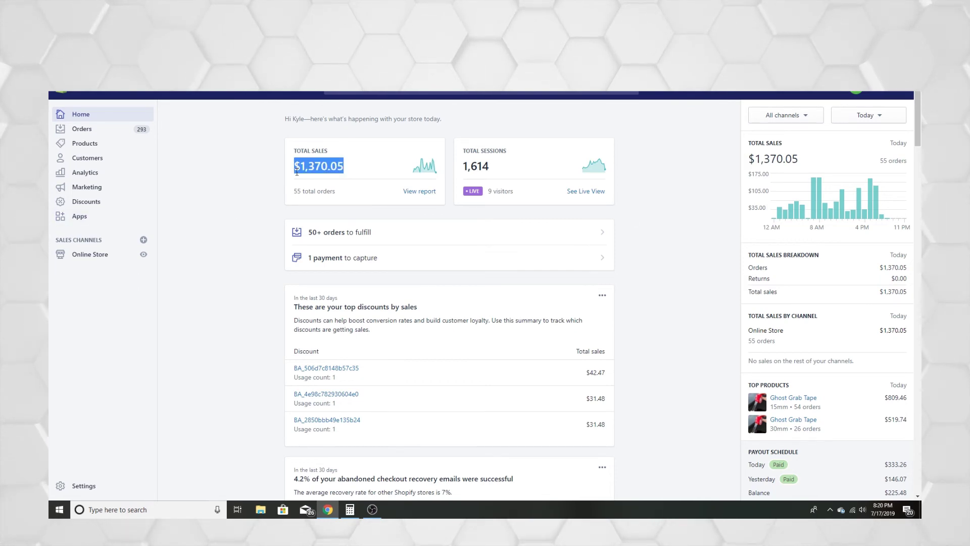
left_click(362, 178)
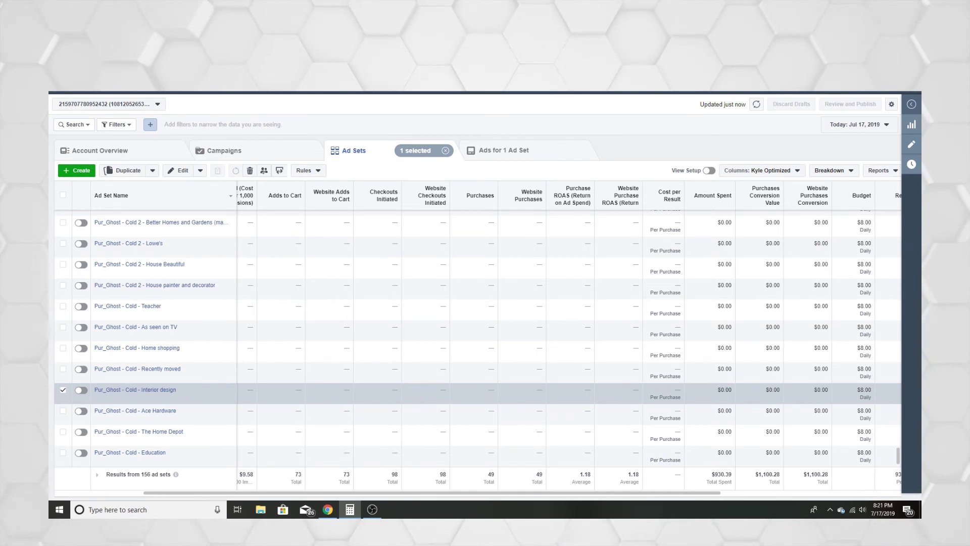
- Return to Ads Manager, examine the total amount spent, and compare it with today's sales on the Shopify dashboard
left_click_drag(709, 475, 737, 478)
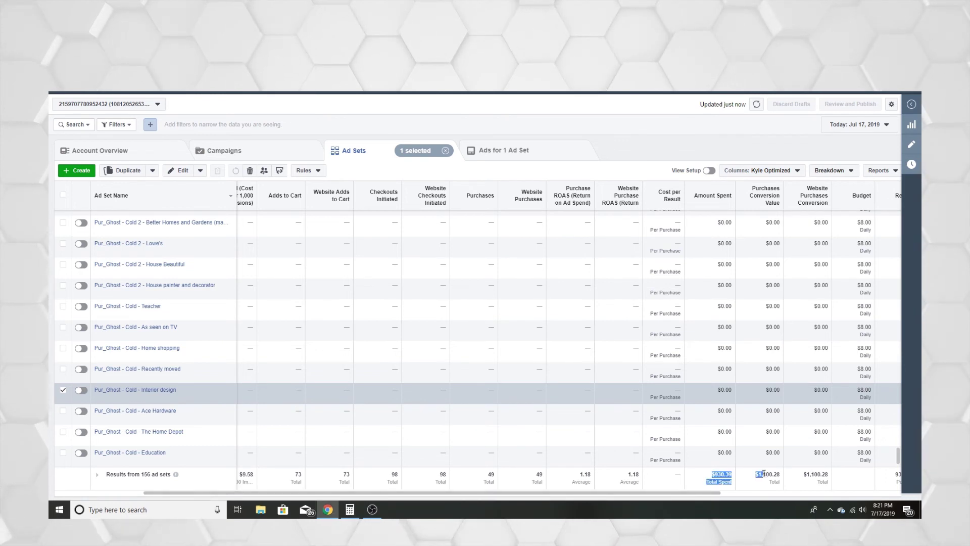
left_click(736, 478)
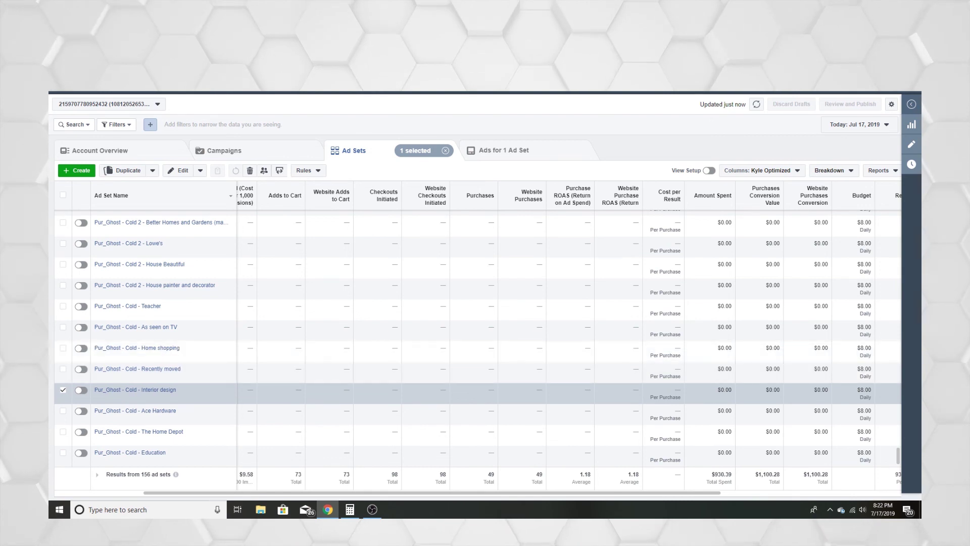
key("ctrl+Tab")
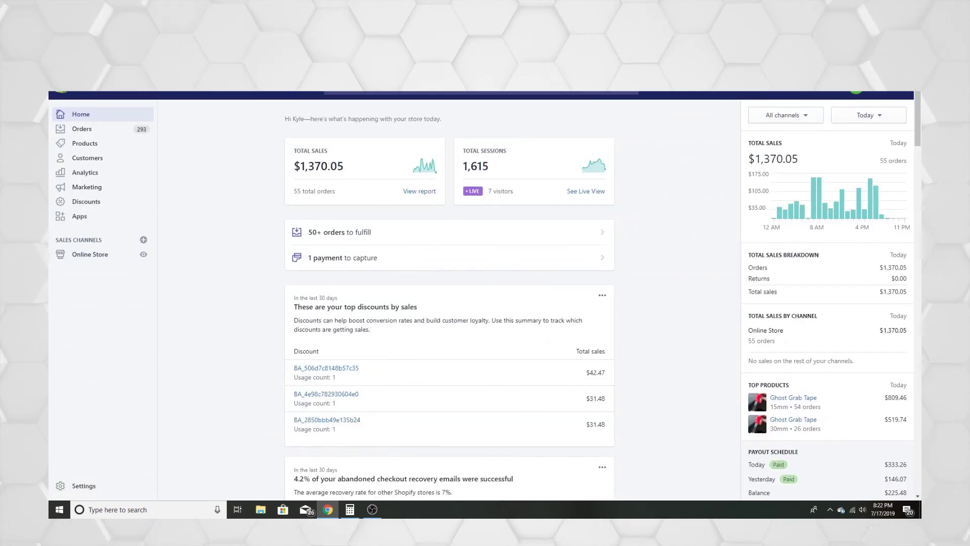
key("ctrl+Tab")
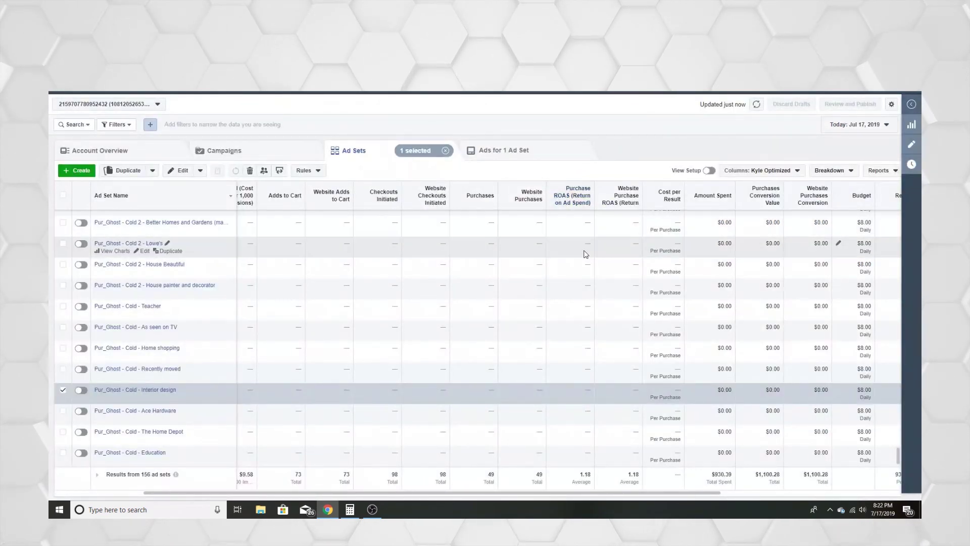